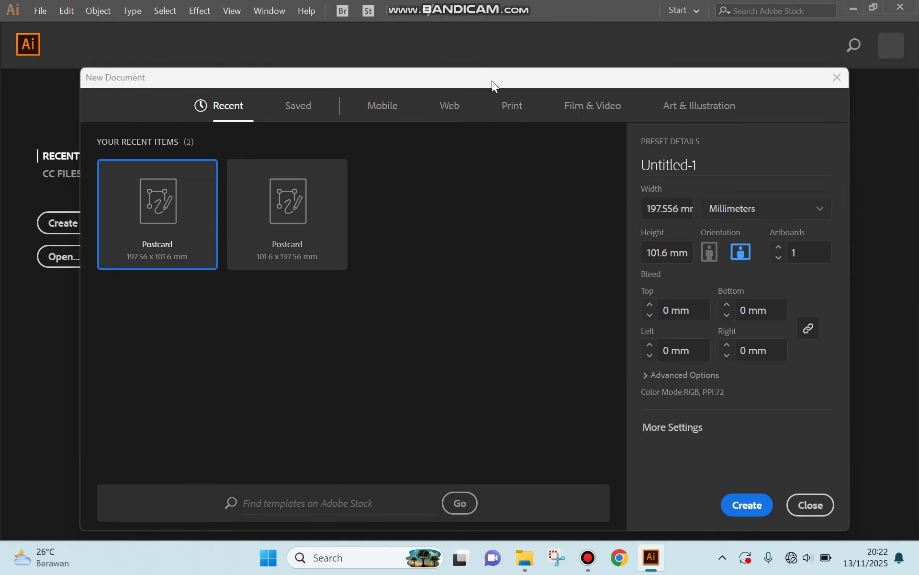
# Step: Create a new 197.56 × 101.6 mm postcard document with its units switched to Centimeters
pyautogui.moveTo(458, 80); pyautogui.dragTo(459, 32)
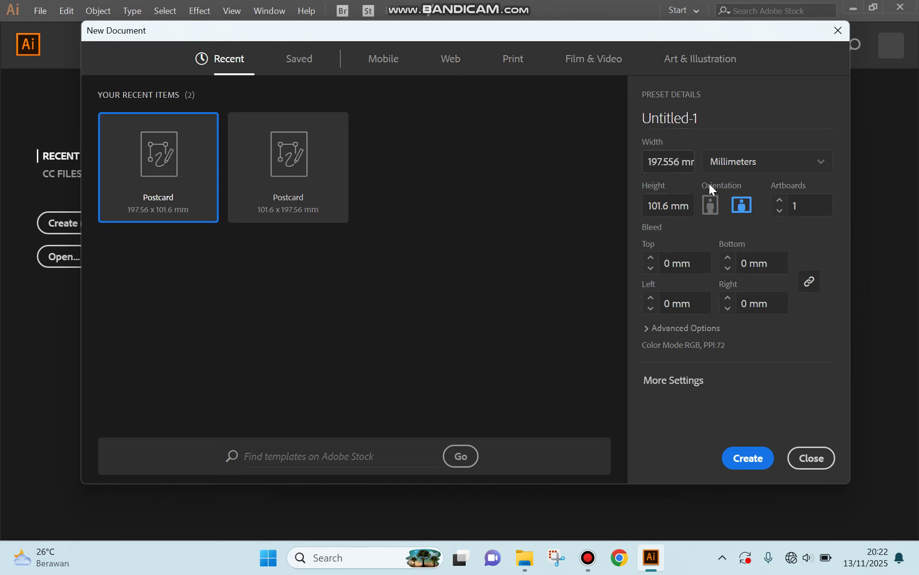
pyautogui.click(760, 168)
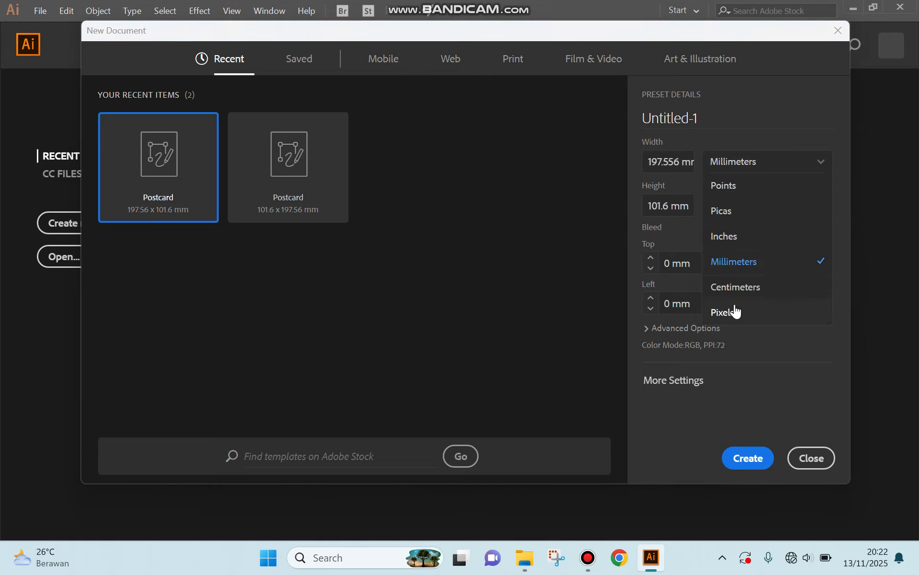
pyautogui.click(756, 287)
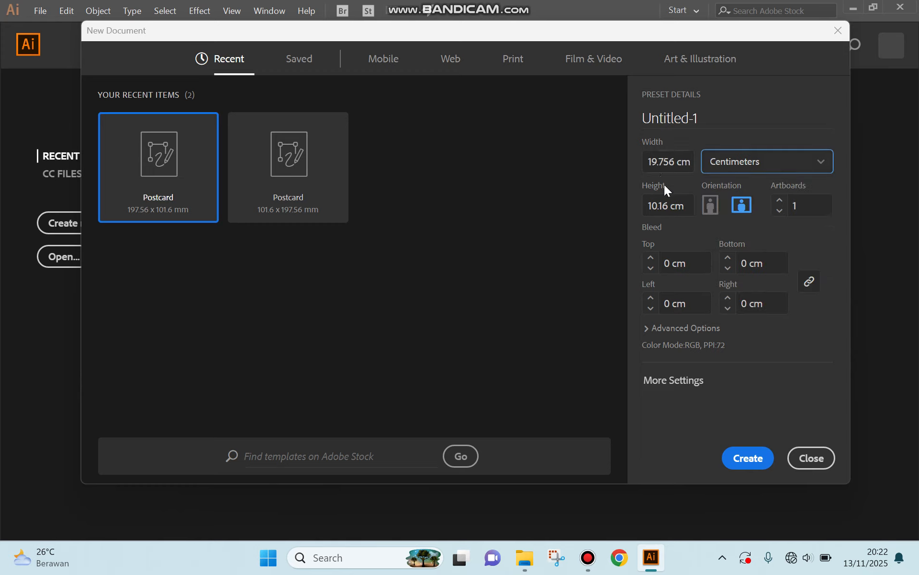
pyautogui.click(740, 467)
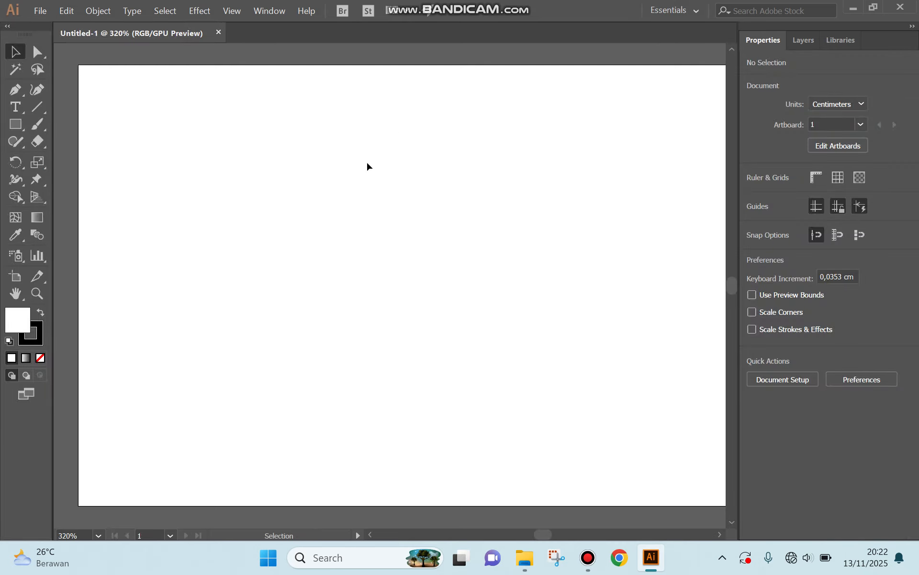
# Step: Place the placeholder text 'Lorem ipsum' on the artboard with the Type tool, then switch to the Selection tool
pyautogui.click(98, 535)
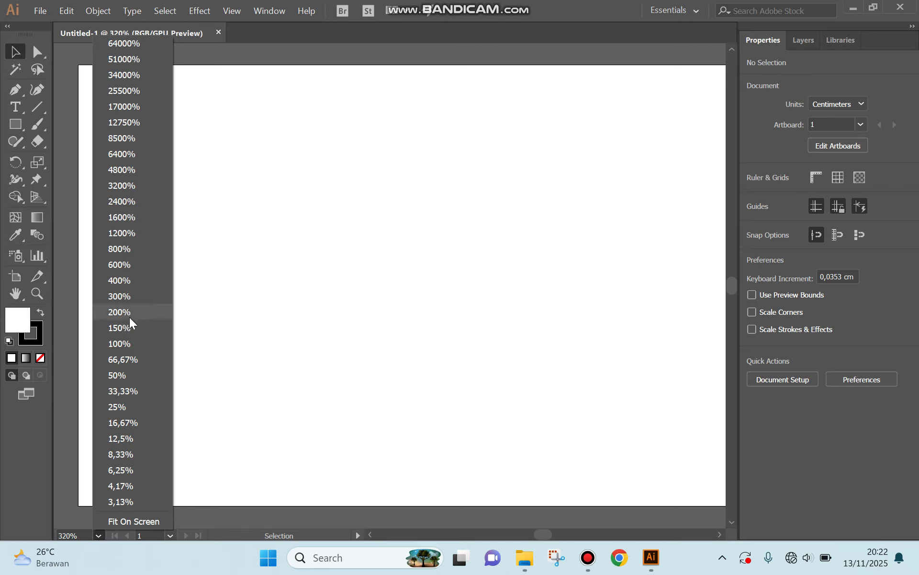
pyautogui.click(124, 341)
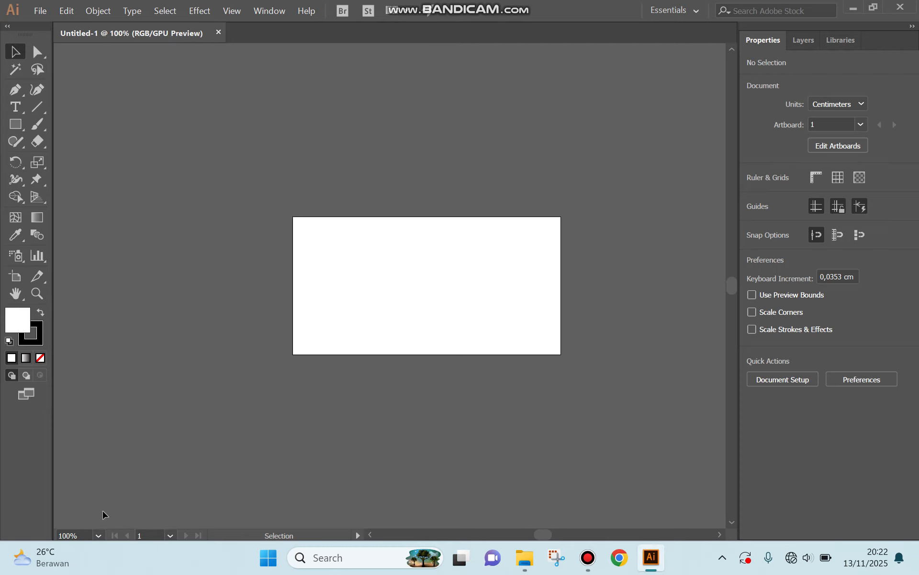
pyautogui.click(100, 534)
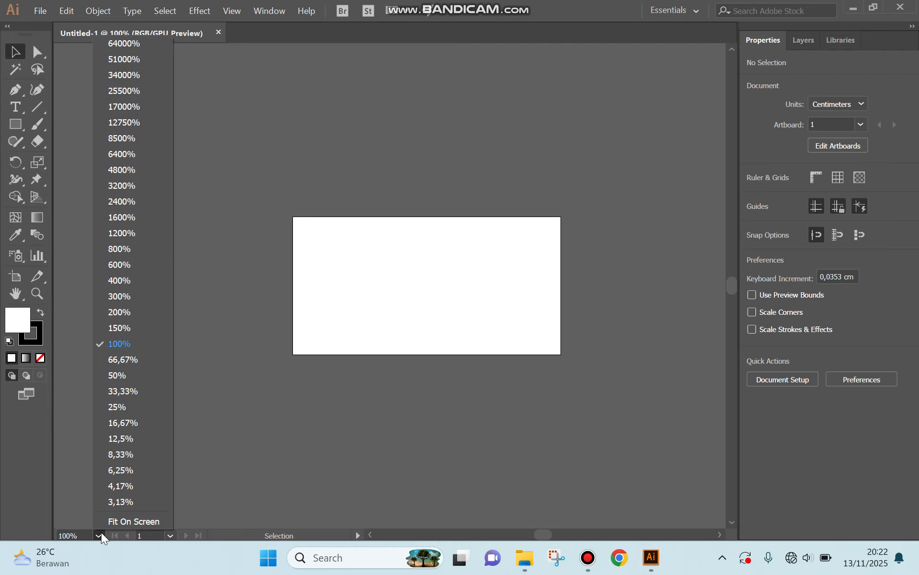
pyautogui.click(117, 295)
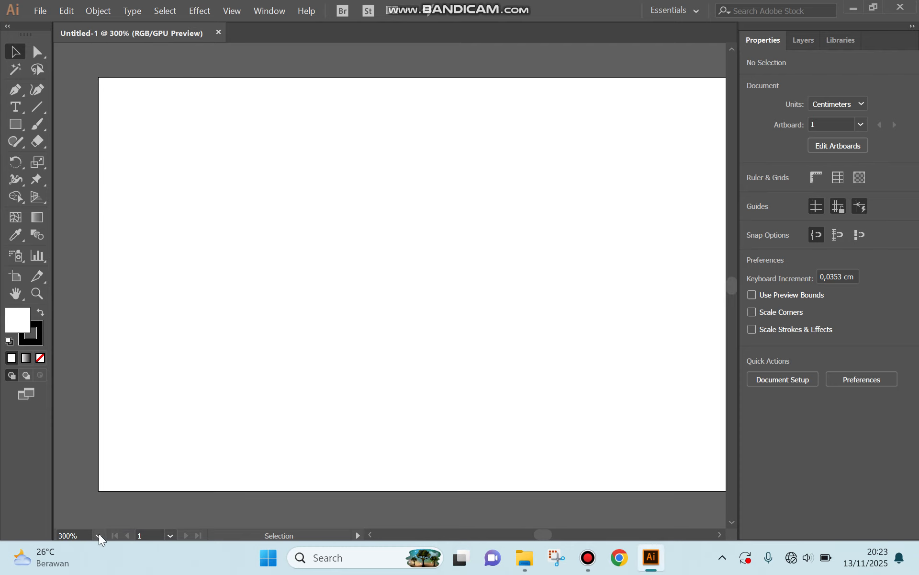
pyautogui.click(98, 534)
pyautogui.click(128, 312)
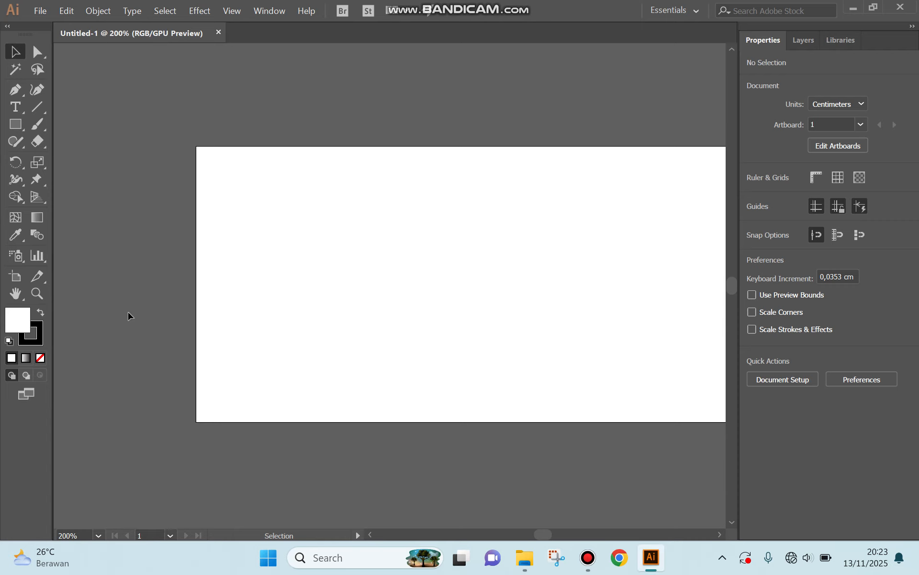
pyautogui.click(717, 533)
pyautogui.click(717, 533)
pyautogui.click(716, 532)
pyautogui.click(717, 533)
pyautogui.click(717, 533)
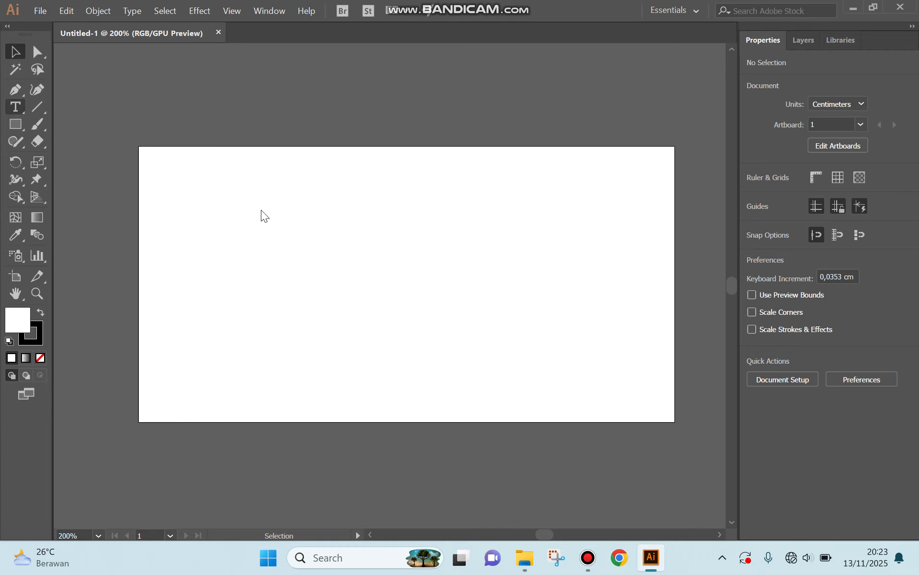
pyautogui.click(18, 107)
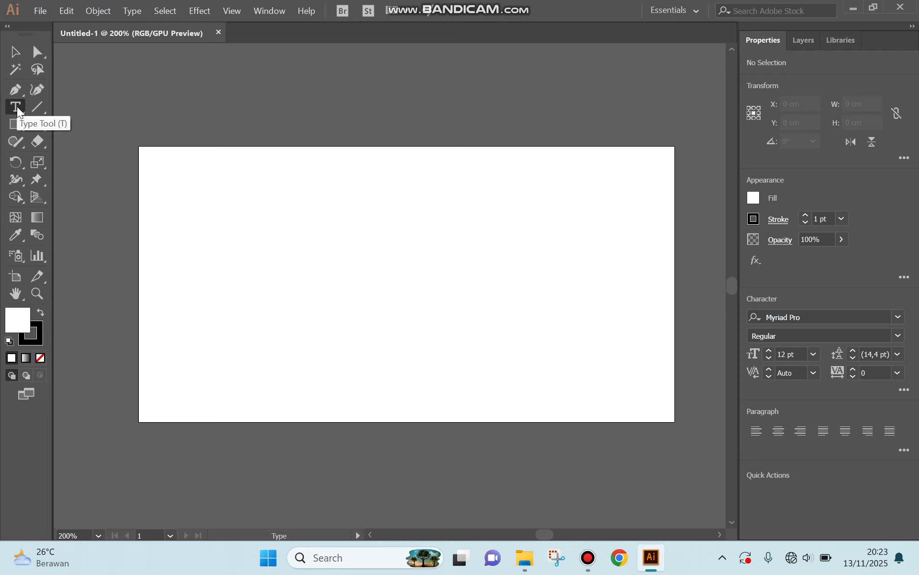
pyautogui.click(310, 230)
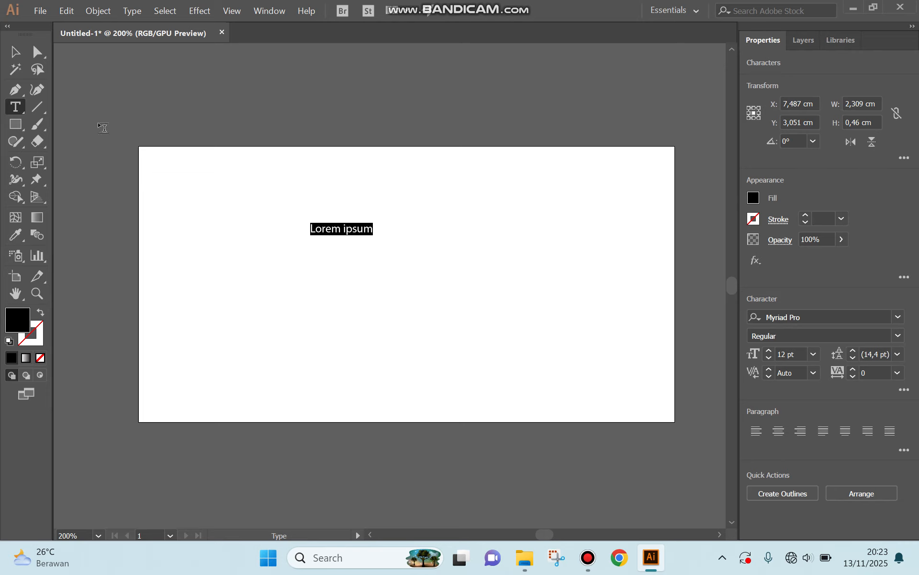
pyautogui.click(16, 54)
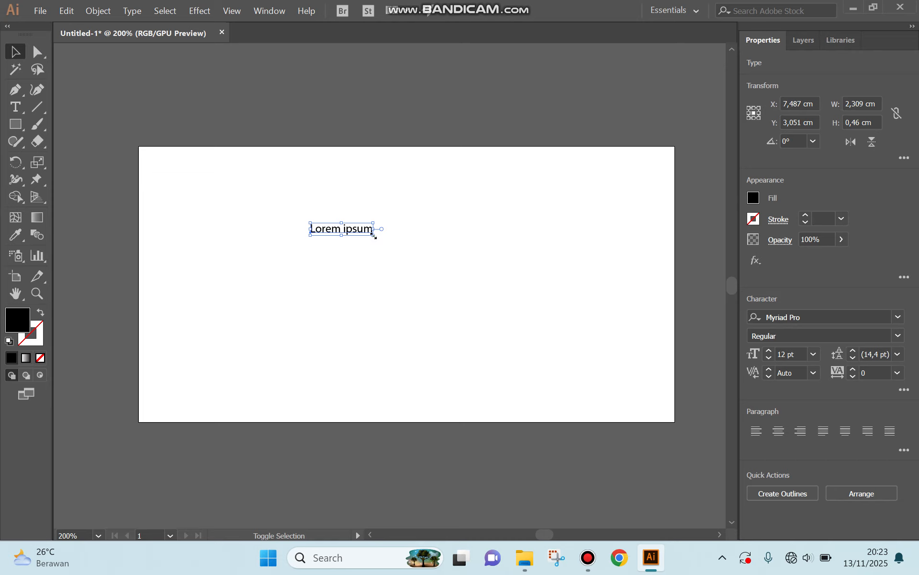
# Step: Scale the text up to about 70.58 pt and move it to the centre of the artboard
pyautogui.moveTo(374, 236); pyautogui.dragTo(607, 386)
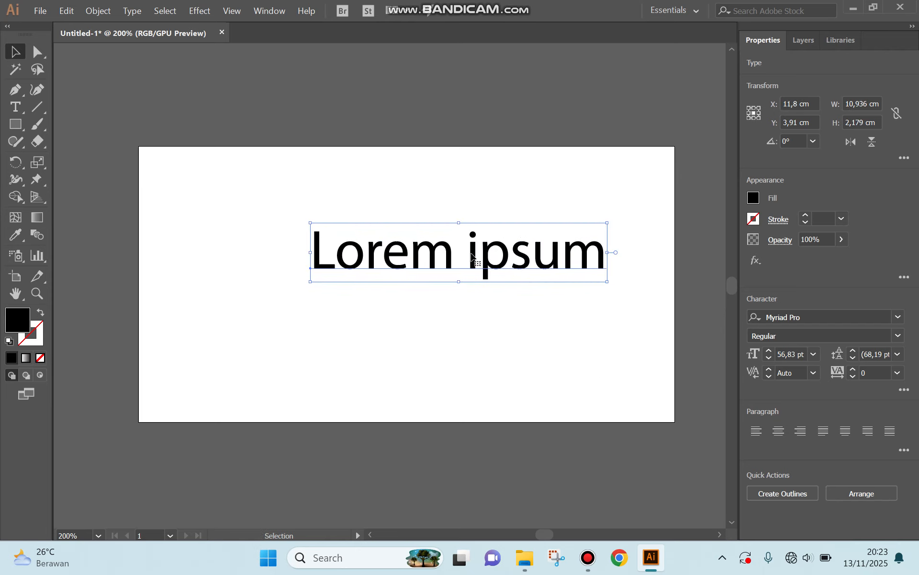
pyautogui.moveTo(468, 261); pyautogui.dragTo(436, 277)
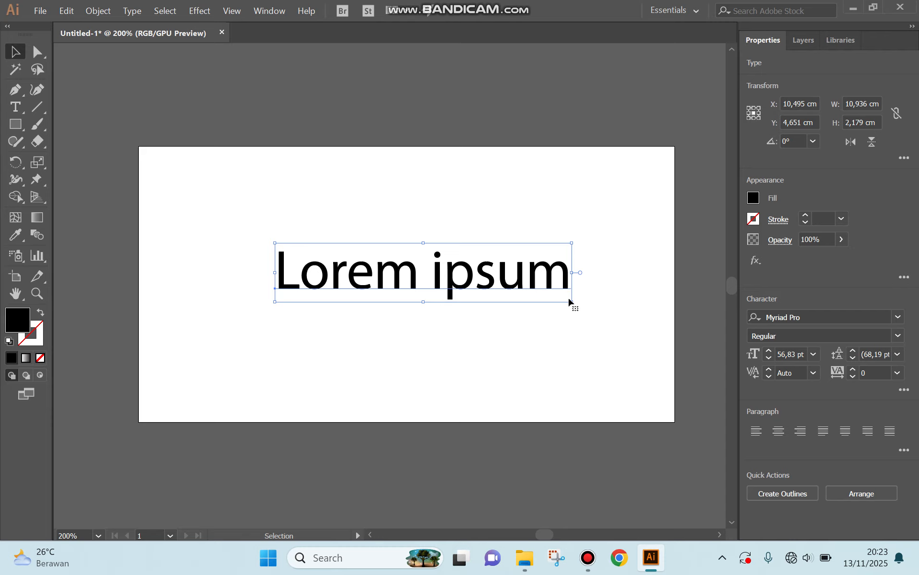
pyautogui.moveTo(572, 304); pyautogui.dragTo(595, 311)
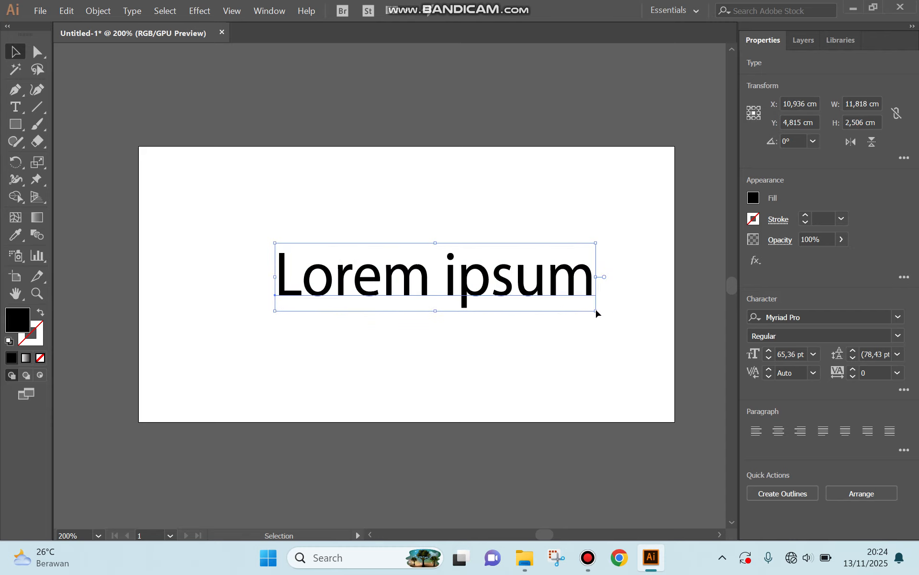
pyautogui.hotkey('ctrl', 'z')
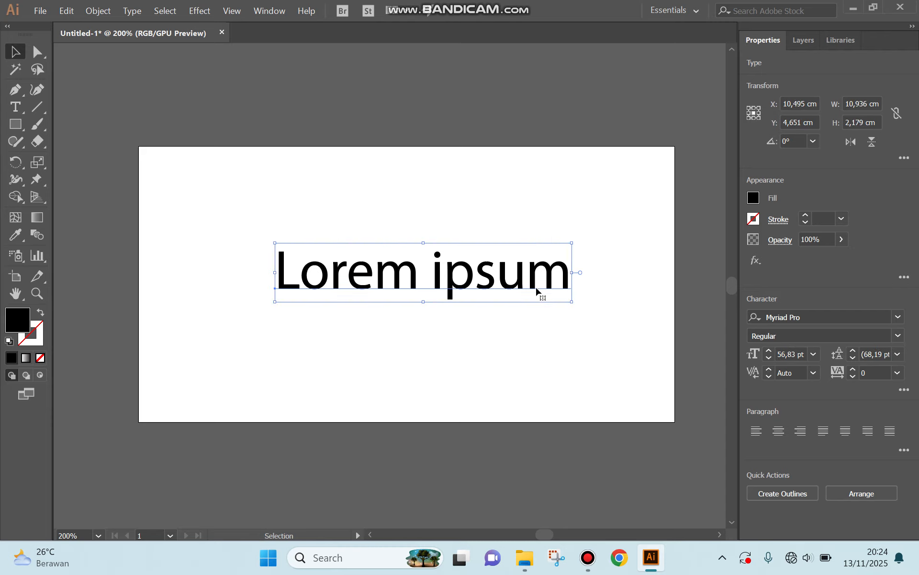
pyautogui.moveTo(570, 301); pyautogui.dragTo(645, 360)
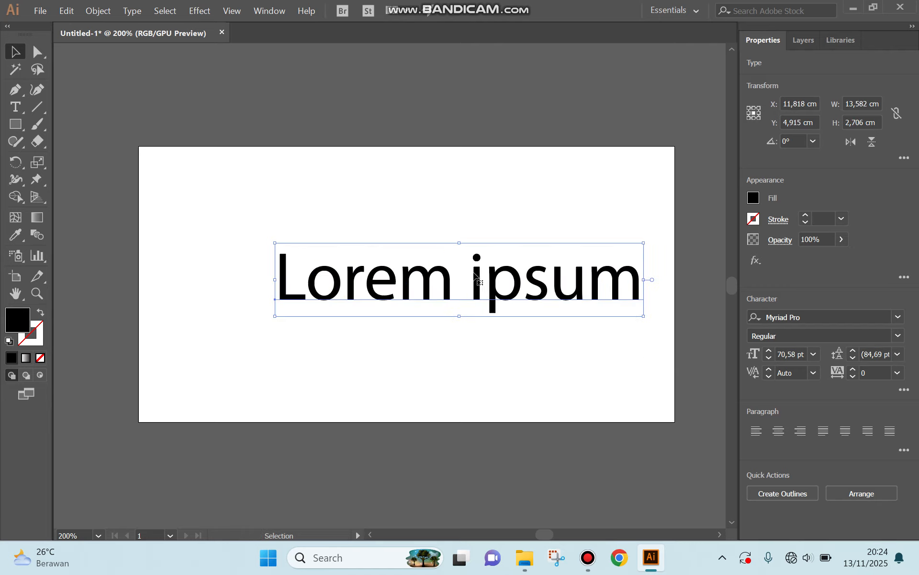
pyautogui.moveTo(469, 273); pyautogui.dragTo(437, 271)
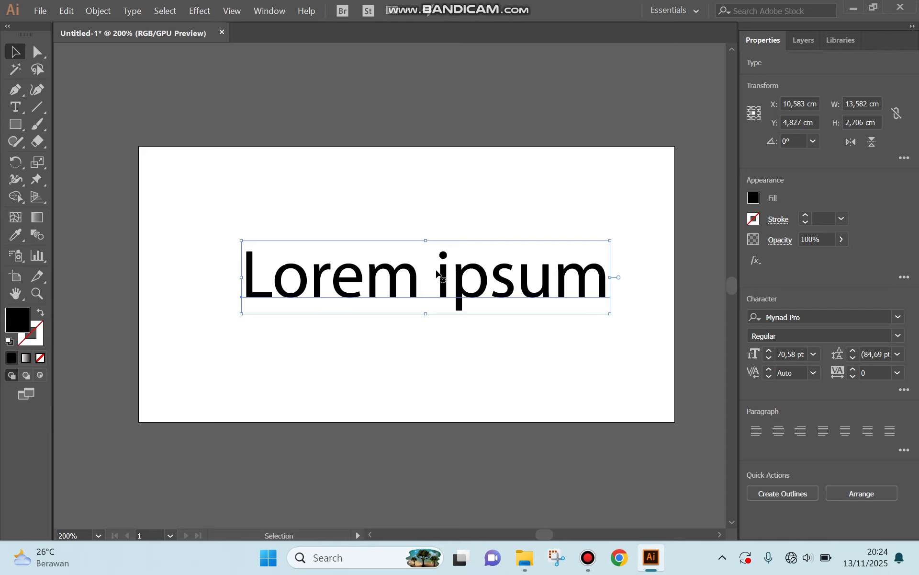
pyautogui.moveTo(437, 273); pyautogui.dragTo(421, 256)
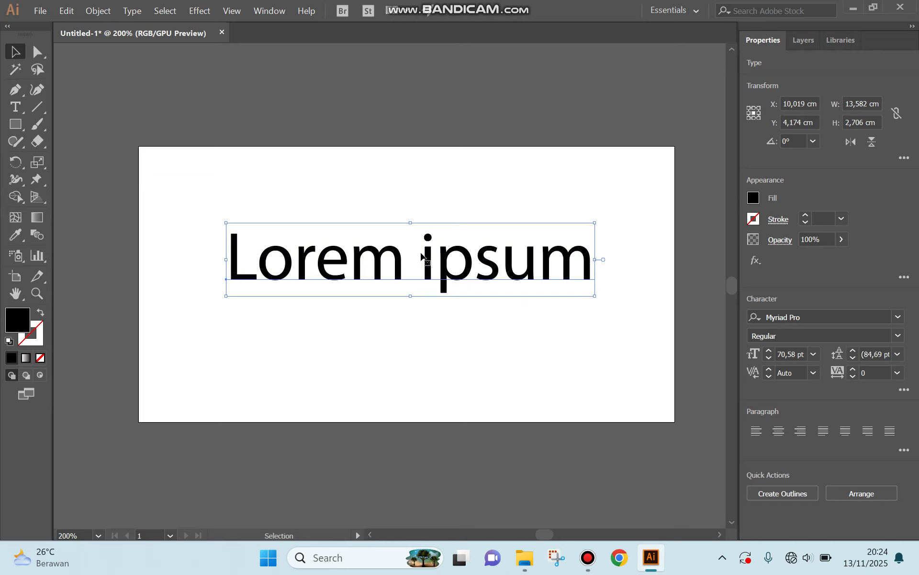
# Step: Browse the font list, previewing different typefaces on the text without choosing one
pyautogui.click(898, 319)
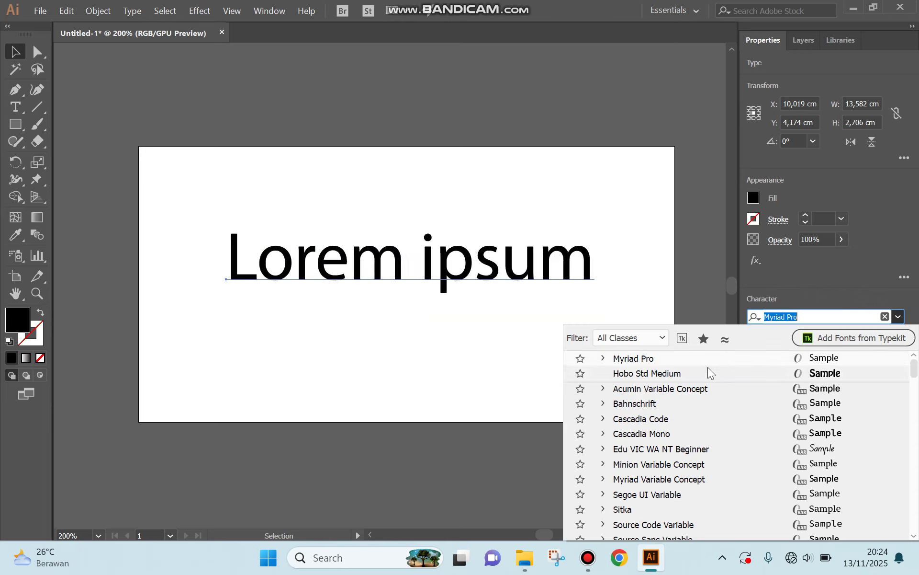
pyautogui.scroll(-10, 676, 417)
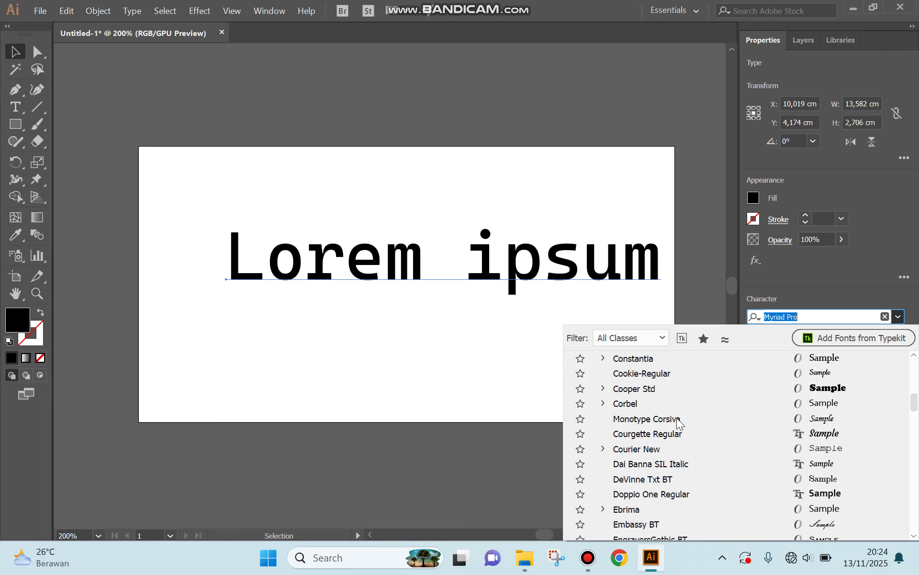
pyautogui.scroll(5, 677, 418)
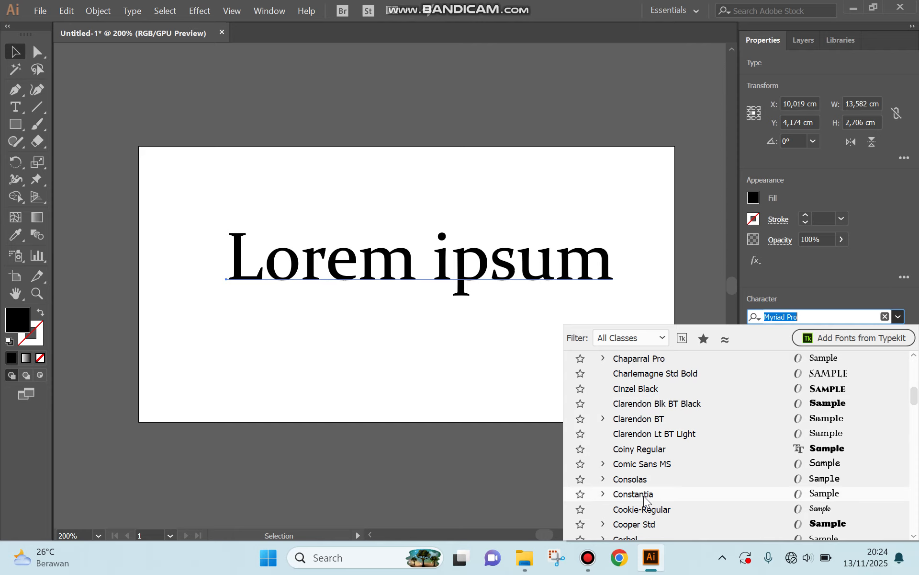
pyautogui.scroll(-10, 645, 499)
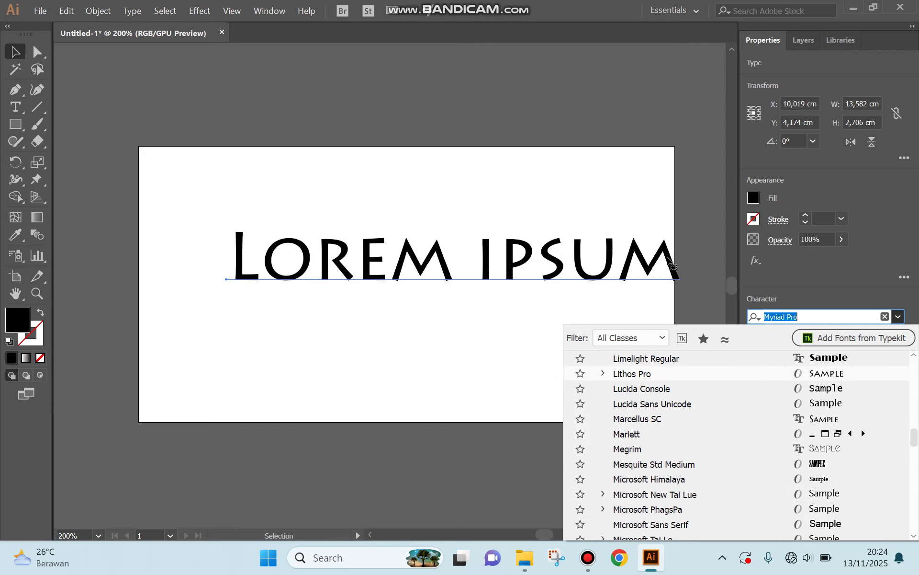
pyautogui.click(788, 261)
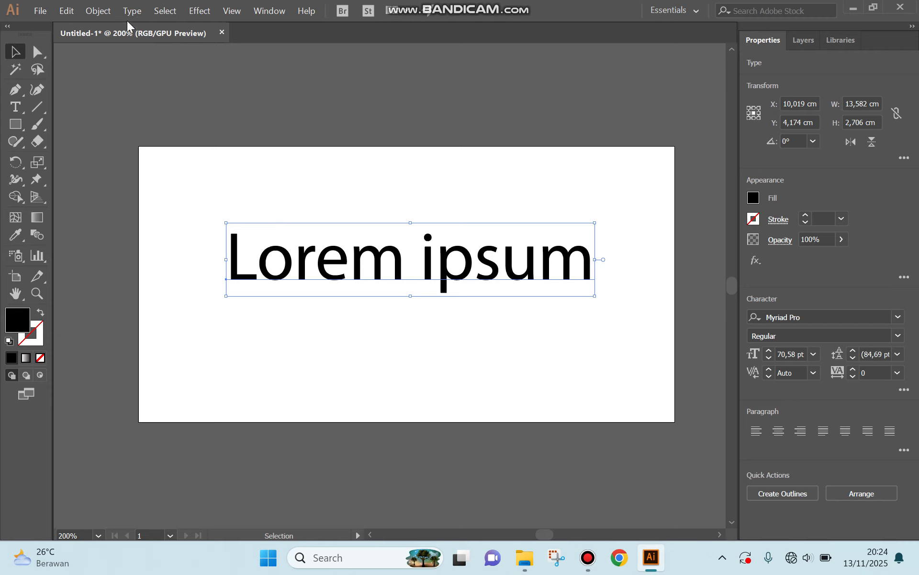
# Step: Convert the text to outlines
pyautogui.click(138, 13)
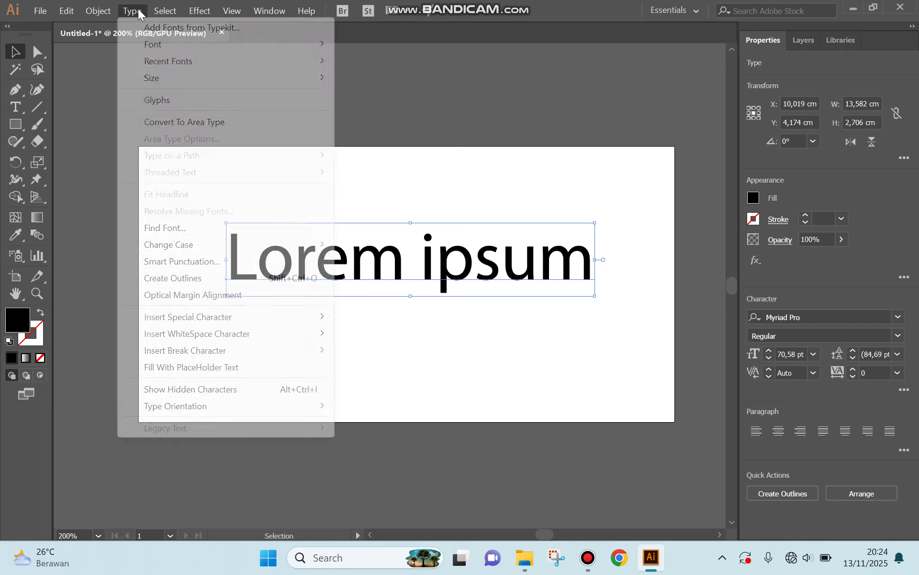
pyautogui.click(219, 278)
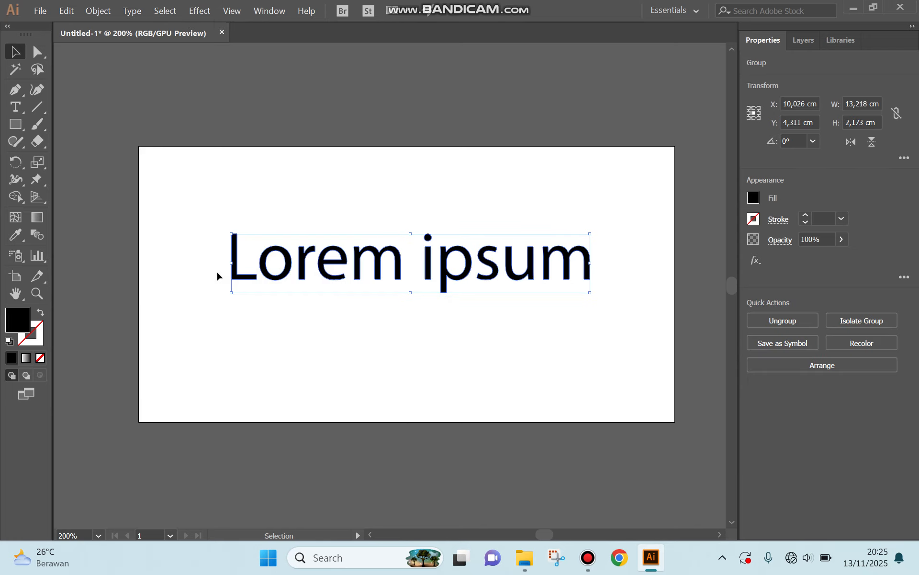
# Step: Raise the outlined text's stroke weight step by step to 12 pt, then lower it back to 0 pt and deselect
pyautogui.click(775, 220)
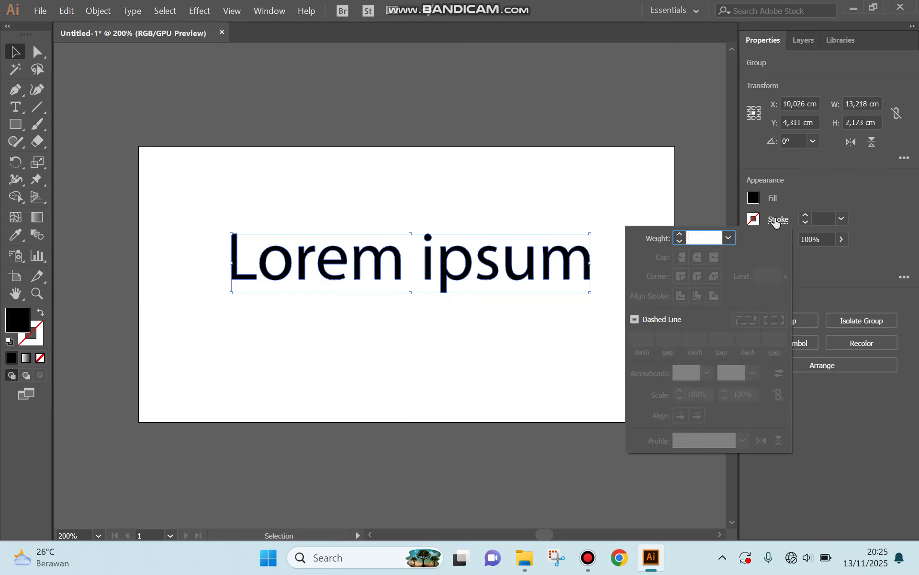
pyautogui.click(680, 235)
pyautogui.click(679, 235)
pyautogui.click(680, 235)
pyautogui.click(680, 234)
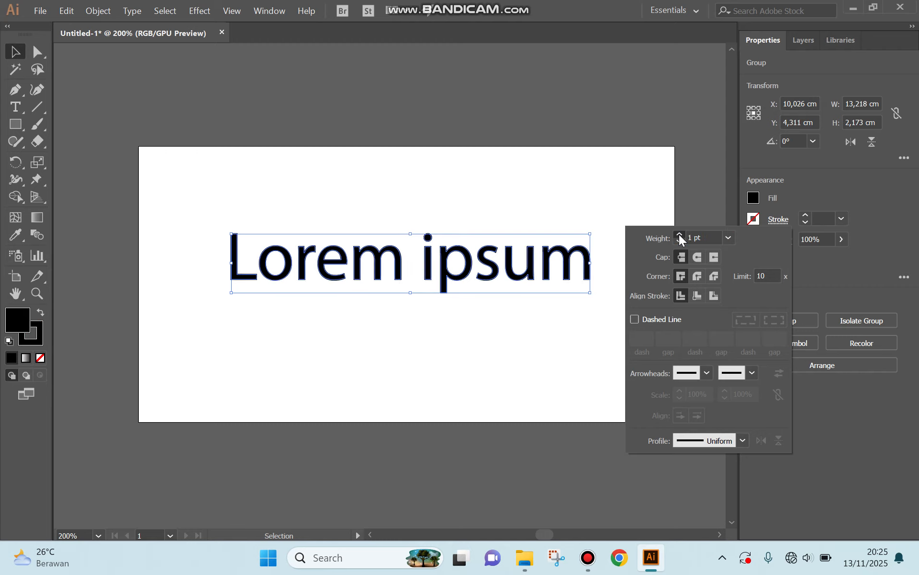
pyautogui.click(680, 234)
pyautogui.click(680, 235)
pyautogui.click(680, 235)
pyautogui.click(680, 234)
pyautogui.click(680, 235)
pyautogui.click(680, 234)
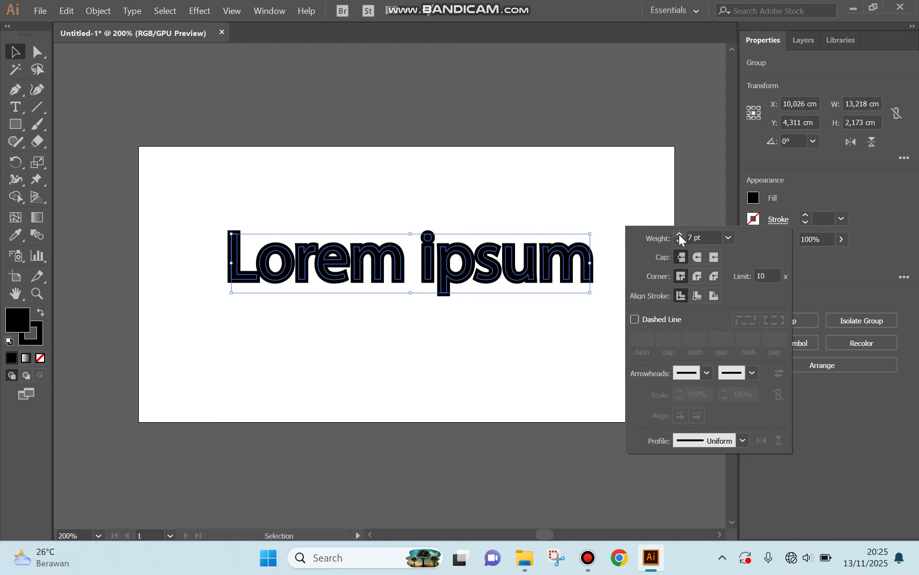
pyautogui.click(680, 235)
pyautogui.click(680, 234)
pyautogui.click(680, 235)
pyautogui.click(680, 235)
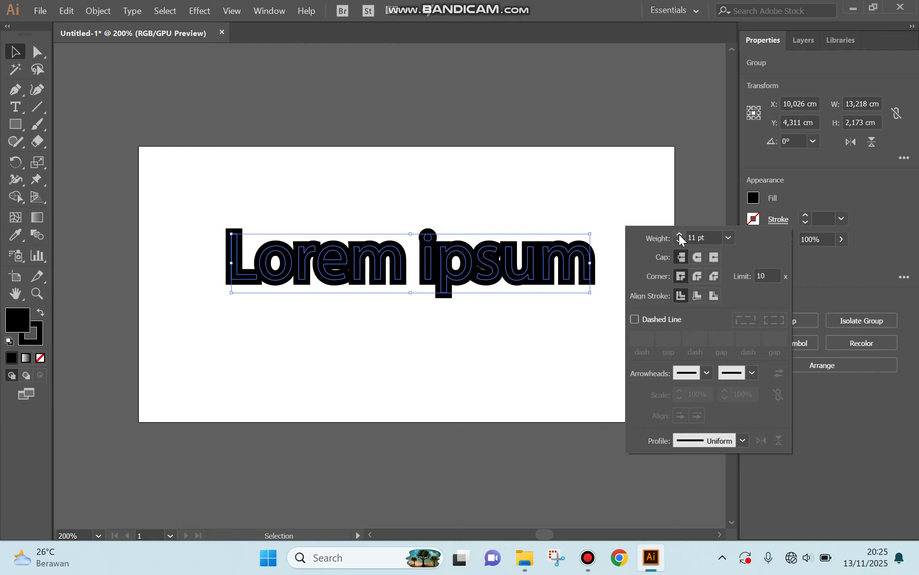
pyautogui.click(679, 234)
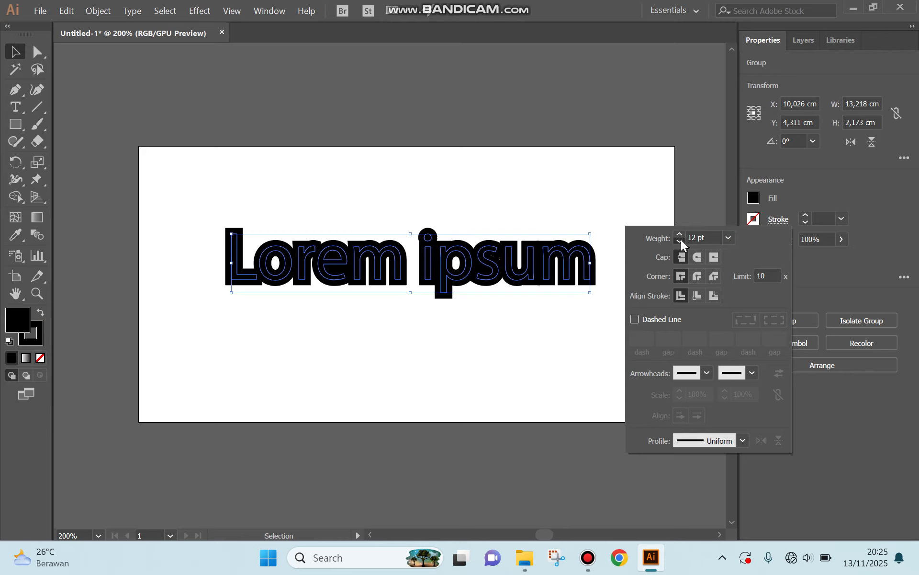
pyautogui.click(681, 239)
pyautogui.click(681, 239)
pyautogui.click(681, 240)
pyautogui.click(681, 240)
pyautogui.click(681, 239)
pyautogui.click(681, 240)
pyautogui.click(681, 239)
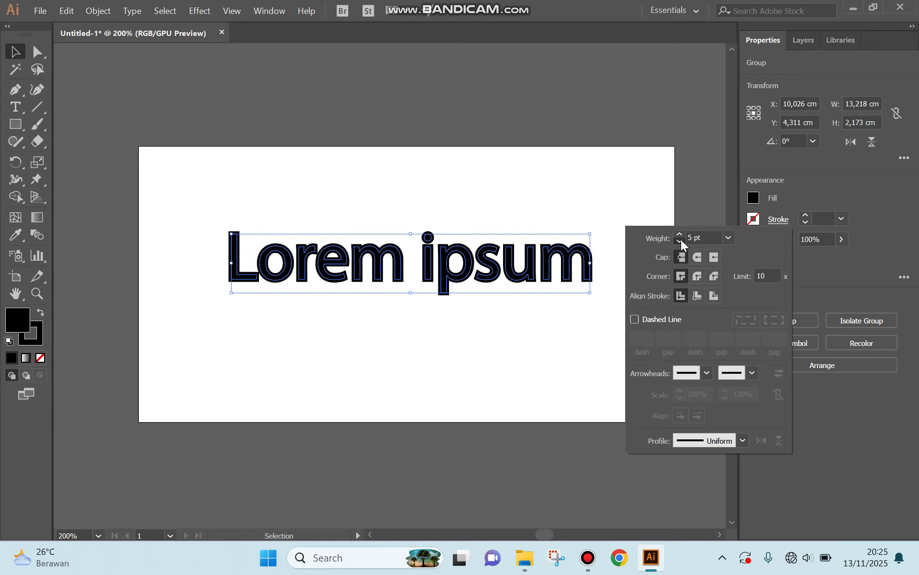
pyautogui.click(681, 239)
pyautogui.click(681, 240)
pyautogui.click(680, 239)
pyautogui.click(681, 240)
pyautogui.click(681, 239)
pyautogui.click(681, 239)
pyautogui.click(681, 239)
pyautogui.click(681, 240)
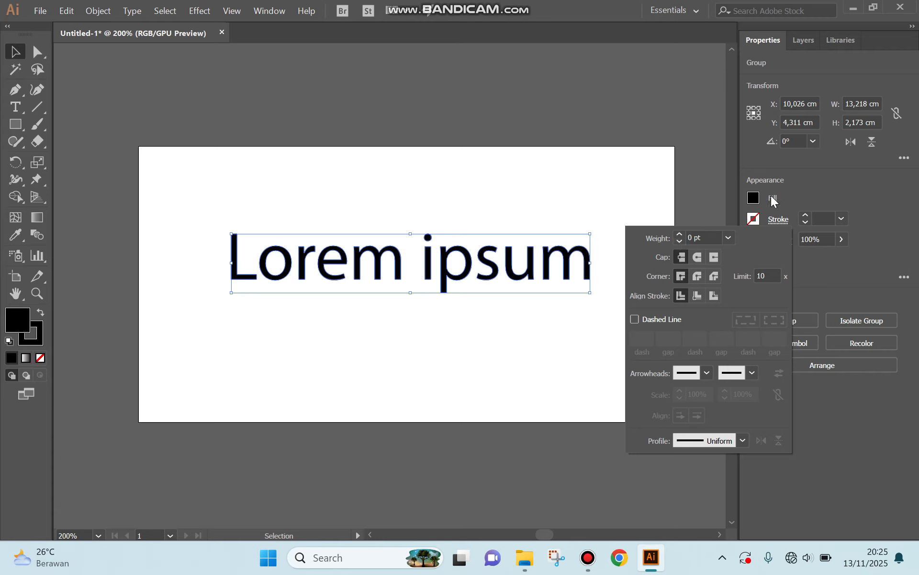
pyautogui.click(815, 189)
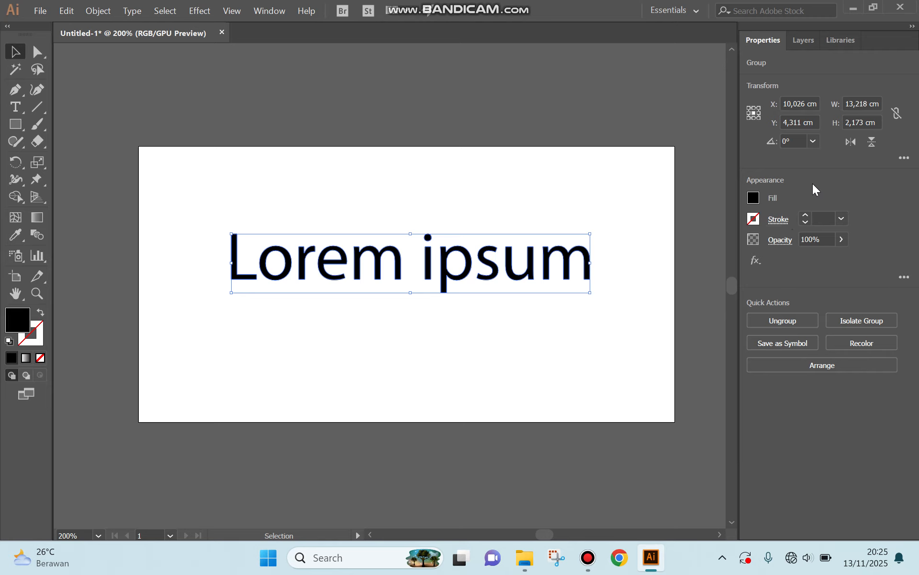
pyautogui.click(702, 114)
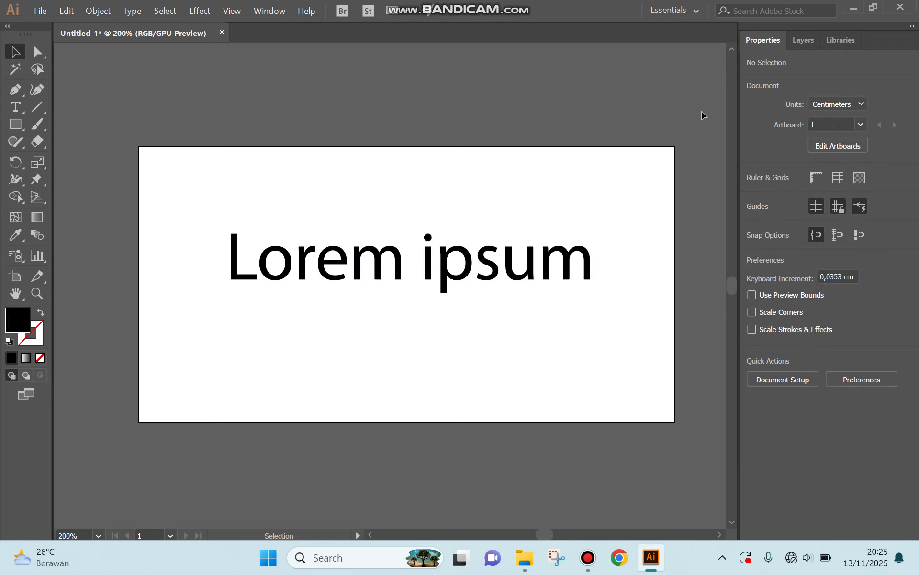